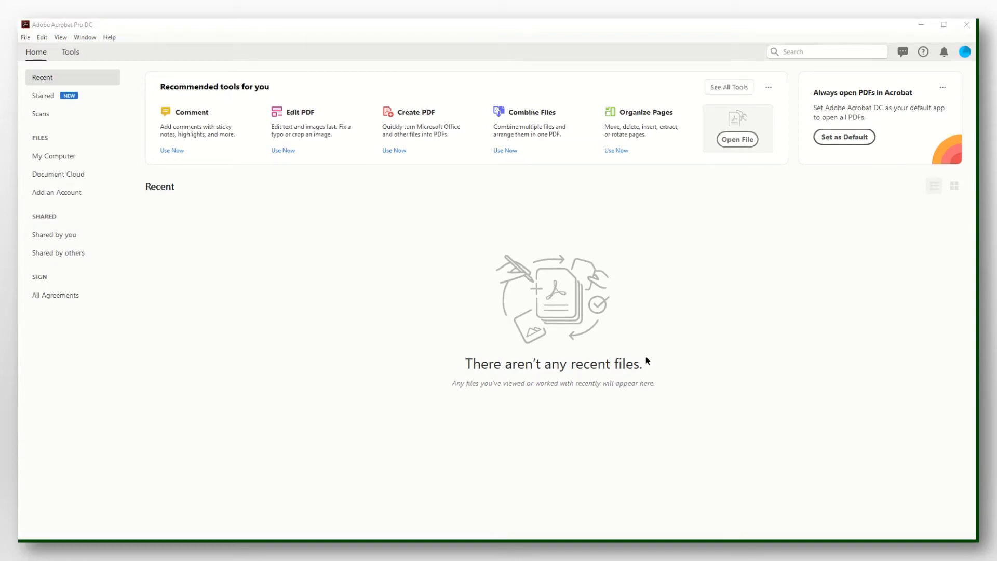
# Launch the Combine Files tool from Tools and bring up the Add Files picker in Downloads.
pyautogui.click(71, 51)
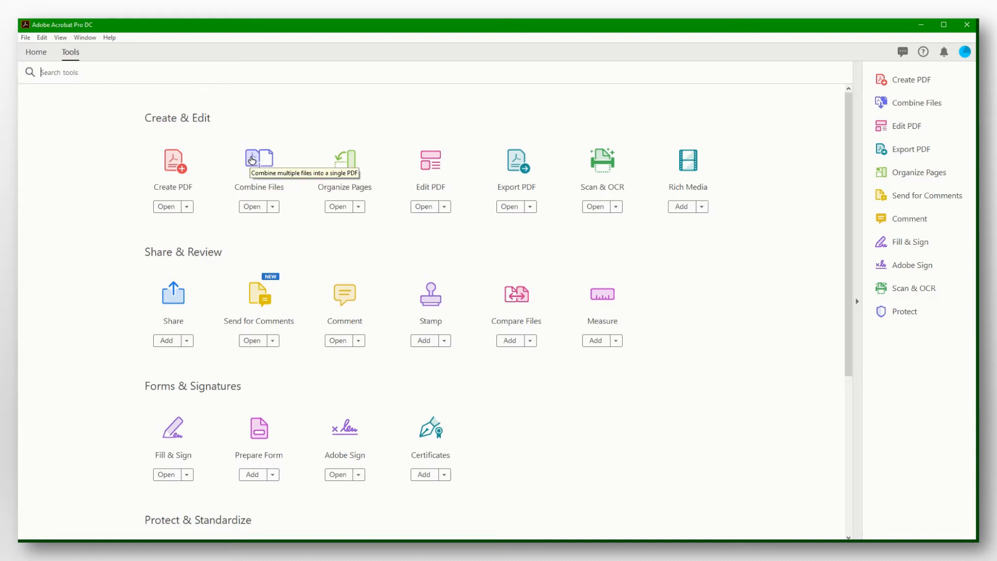
pyautogui.click(251, 160)
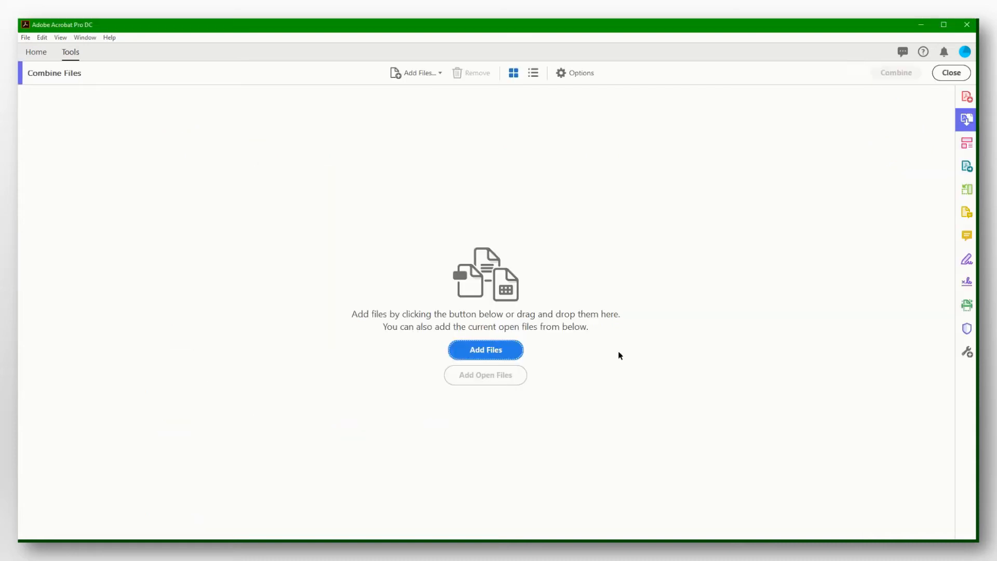
pyautogui.click(504, 356)
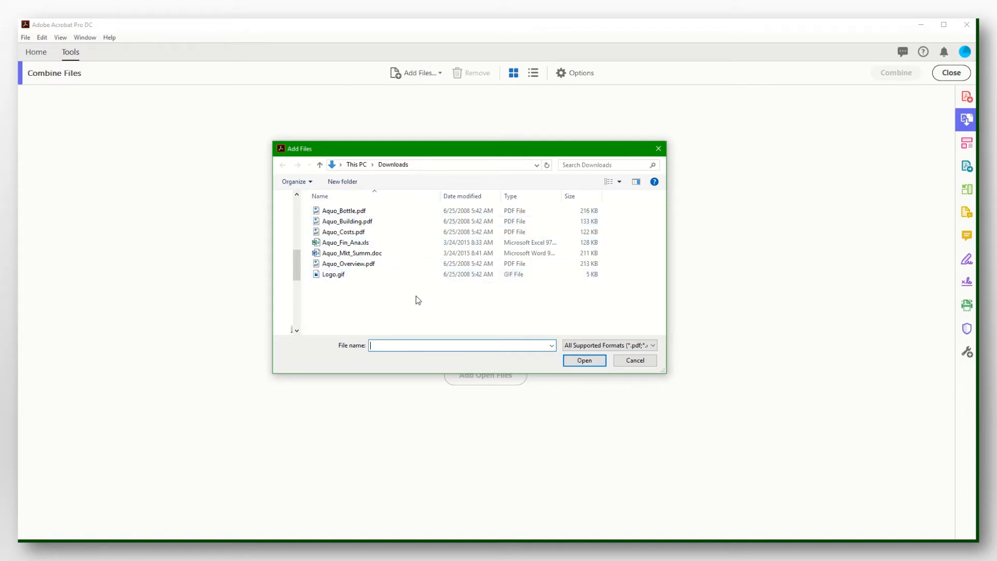
# Sort Downloads by name in details view and add all seven Aquo files, including Logo.gif.
pyautogui.click(619, 182)
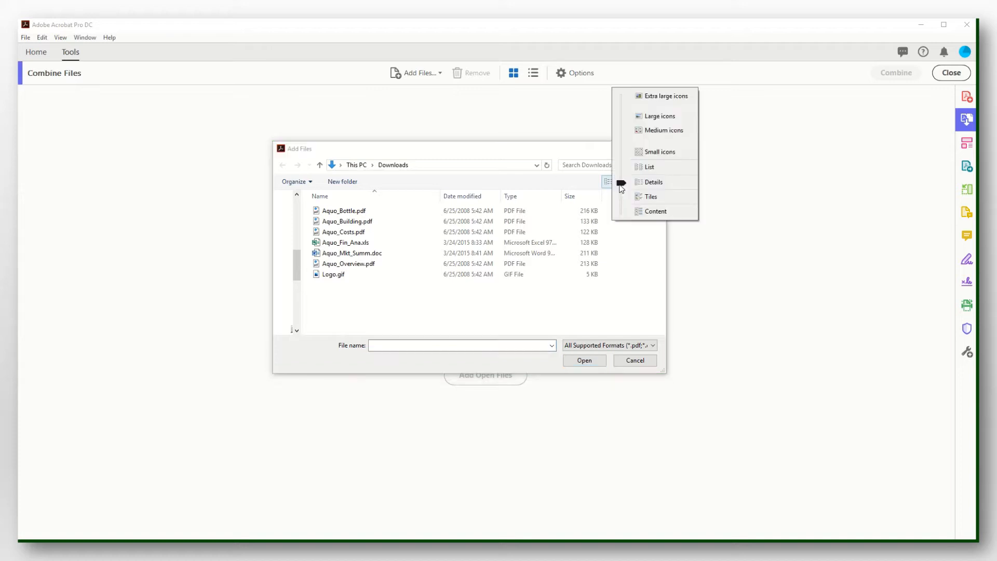
pyautogui.click(647, 186)
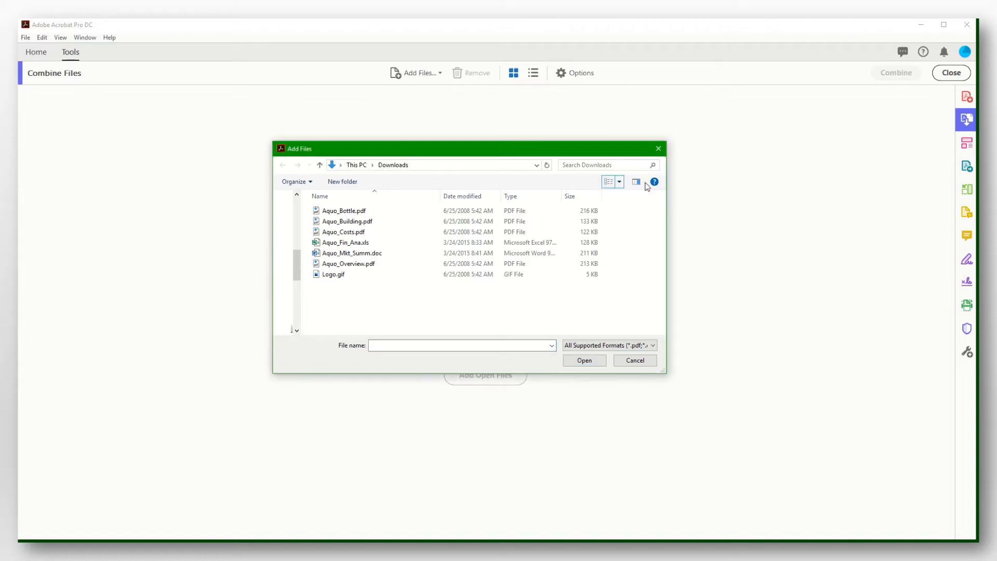
pyautogui.click(376, 197)
pyautogui.click(376, 195)
pyautogui.moveTo(339, 311); pyautogui.dragTo(431, 210)
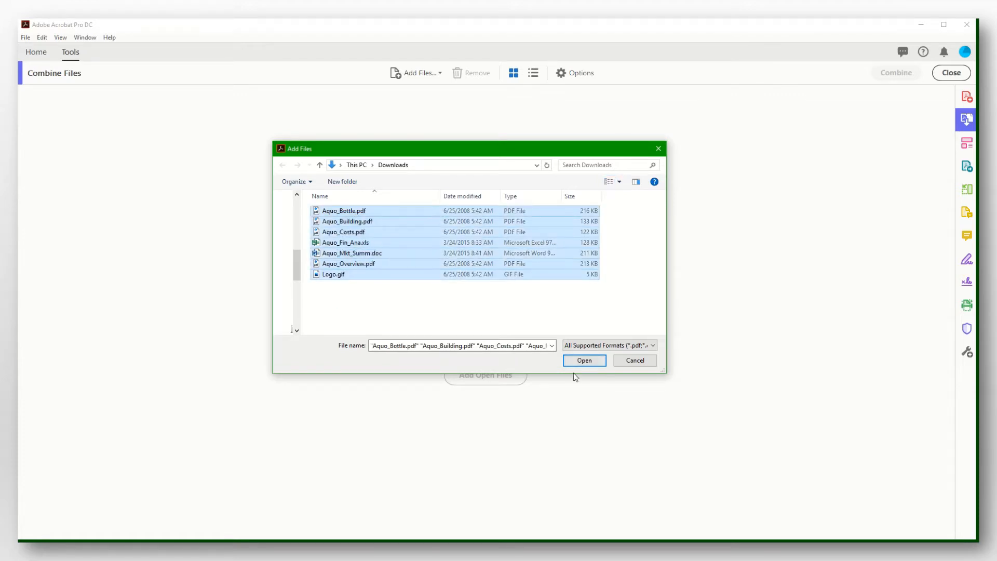
pyautogui.click(583, 362)
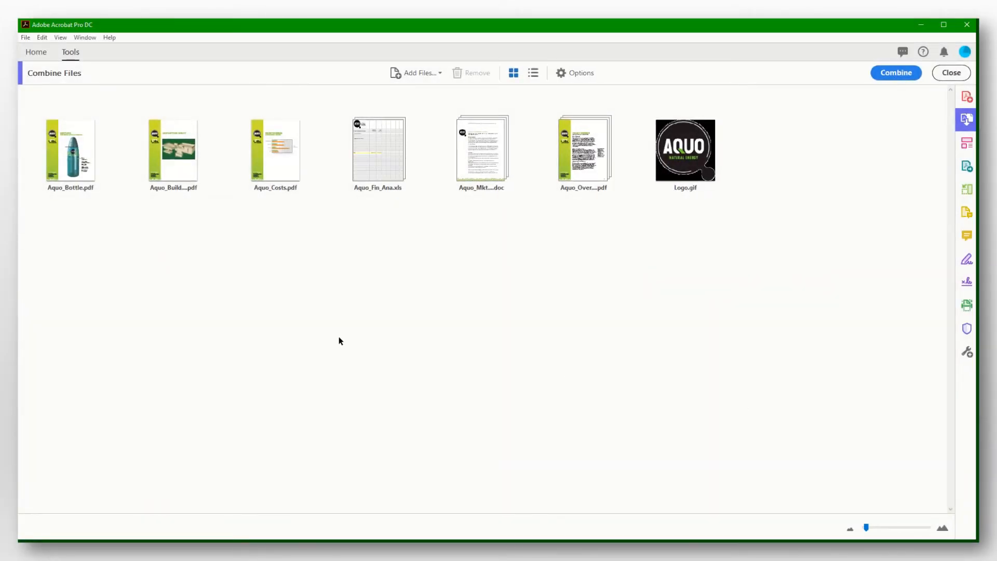
pyautogui.click(66, 173)
pyautogui.moveTo(65, 168)
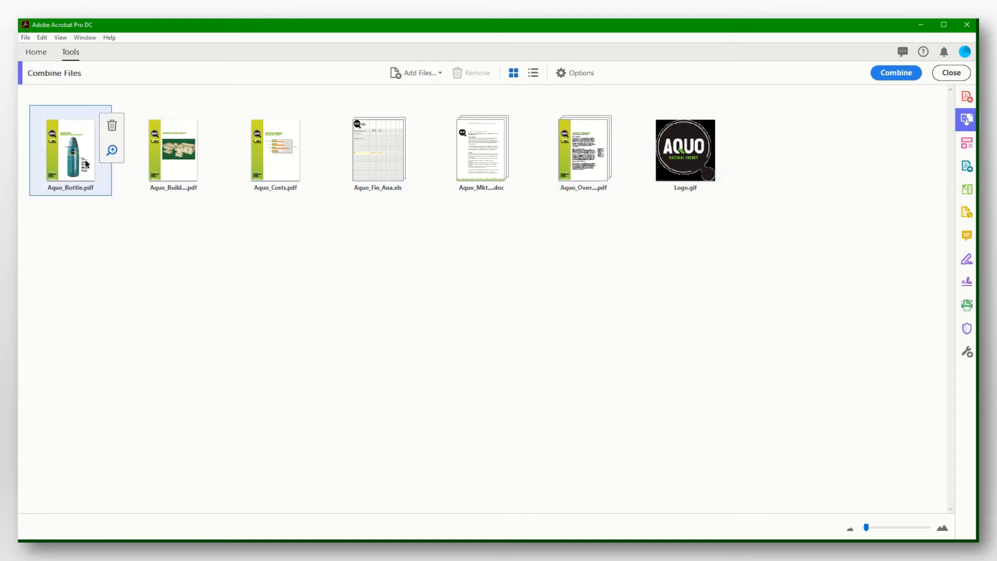
pyautogui.click(113, 151)
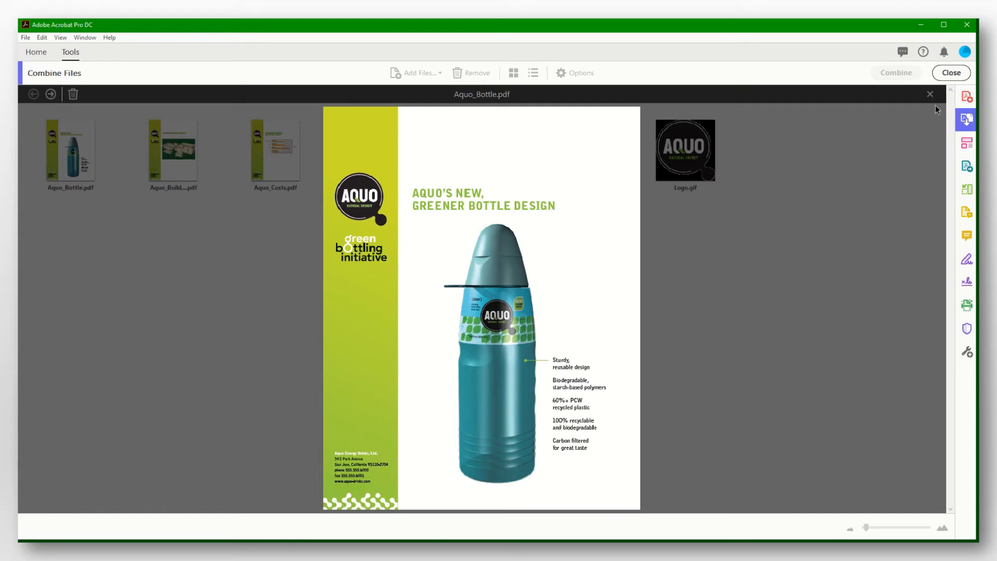
pyautogui.click(763, 279)
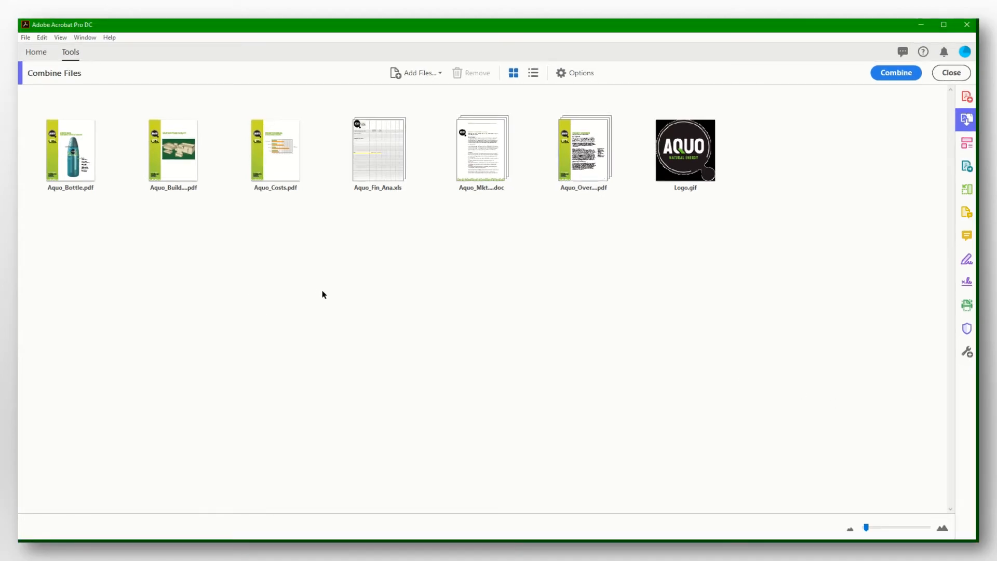
pyautogui.moveTo(586, 154)
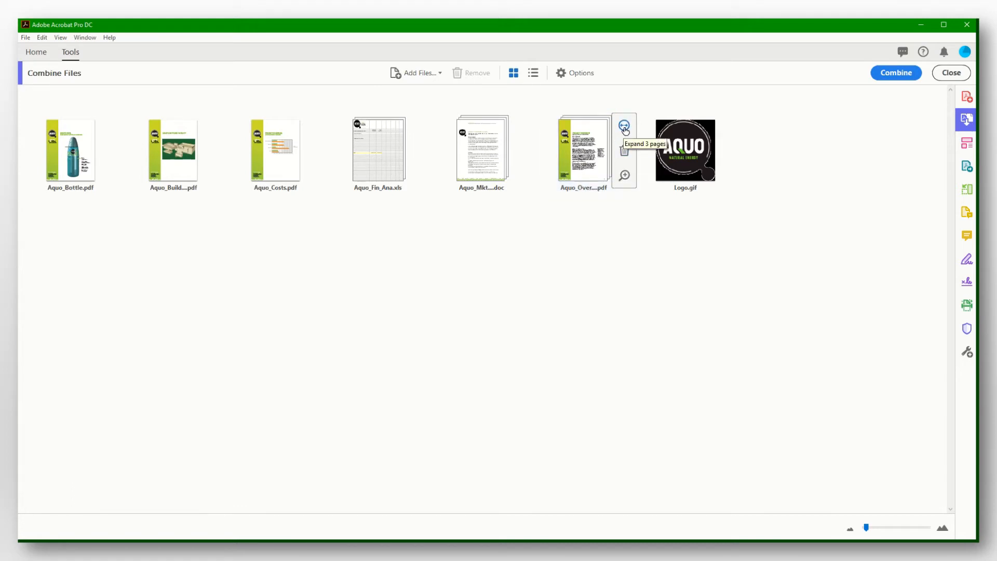
# Delete page 3 of Aquo_Overview.pdf and expand Aquo_Fin_Ana.xls into its separate sheets.
pyautogui.click(624, 127)
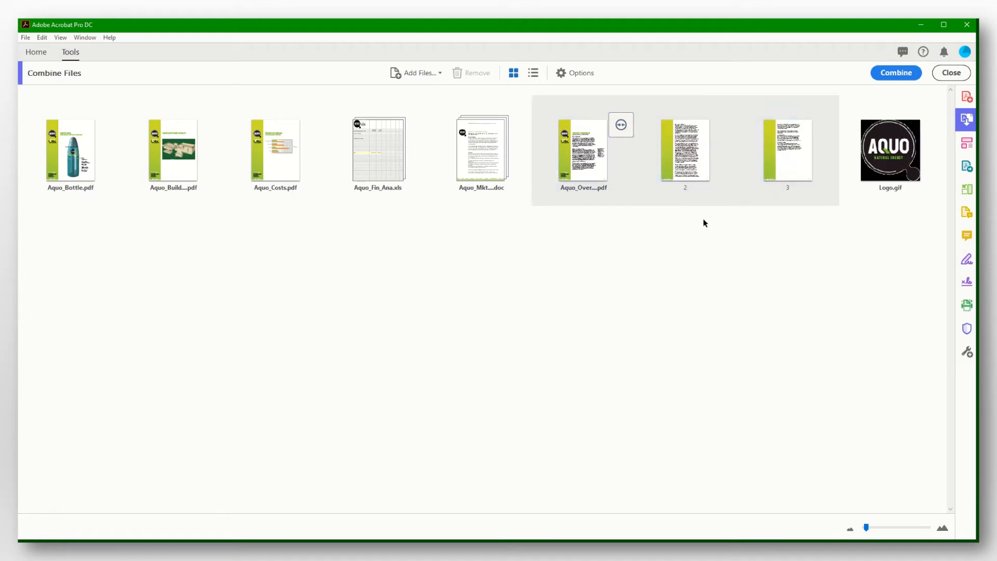
pyautogui.moveTo(802, 147)
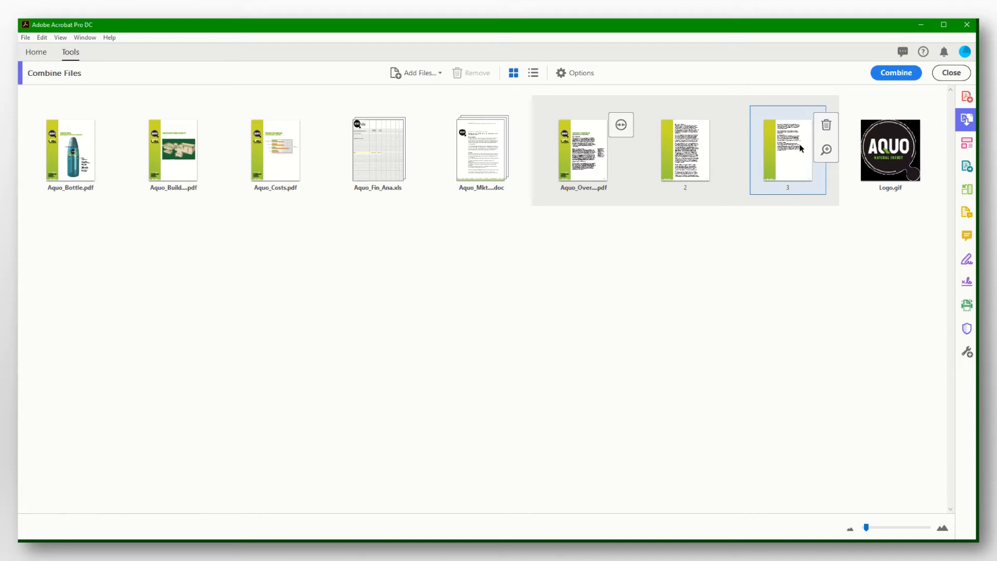
pyautogui.click(826, 125)
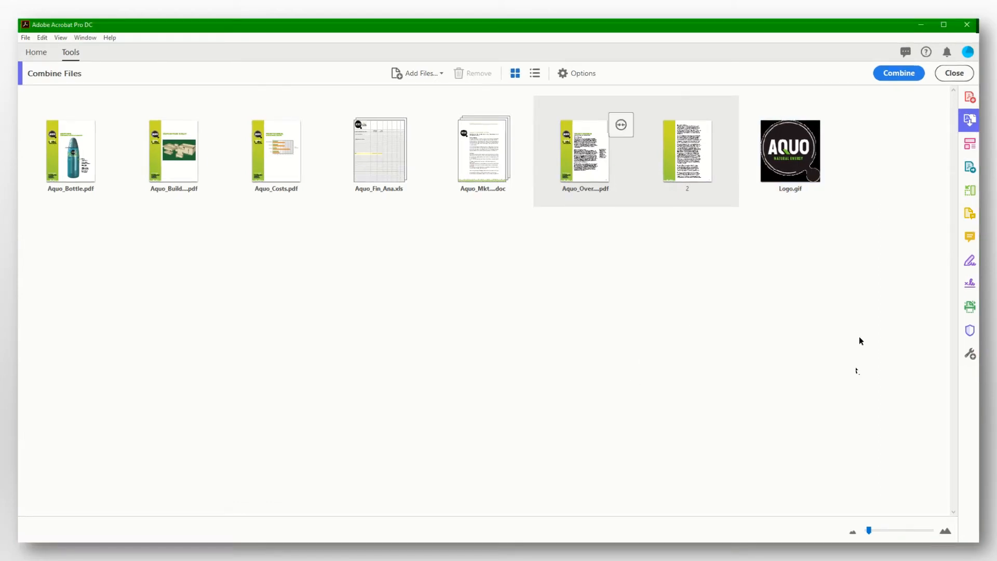
pyautogui.click(620, 126)
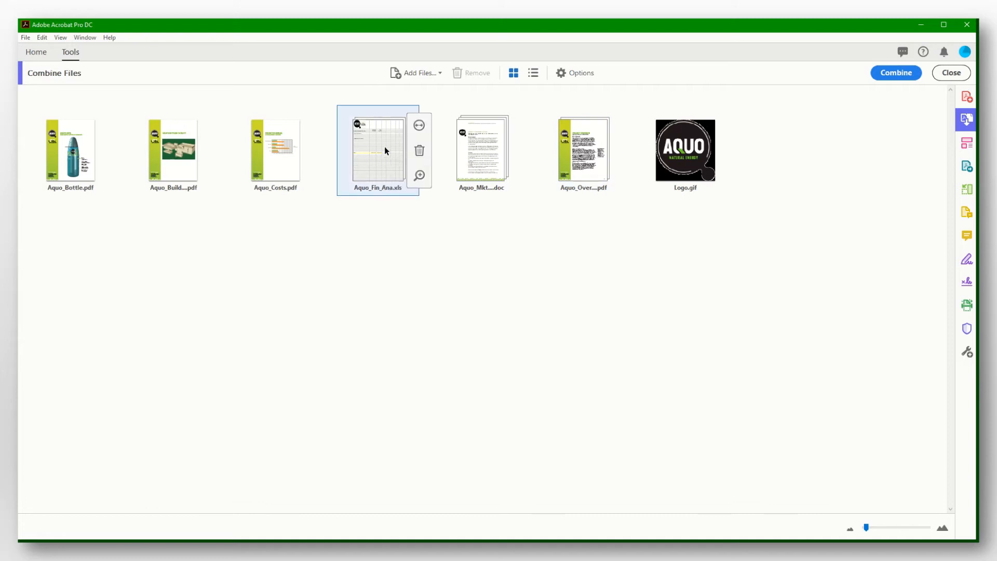
pyautogui.click(418, 125)
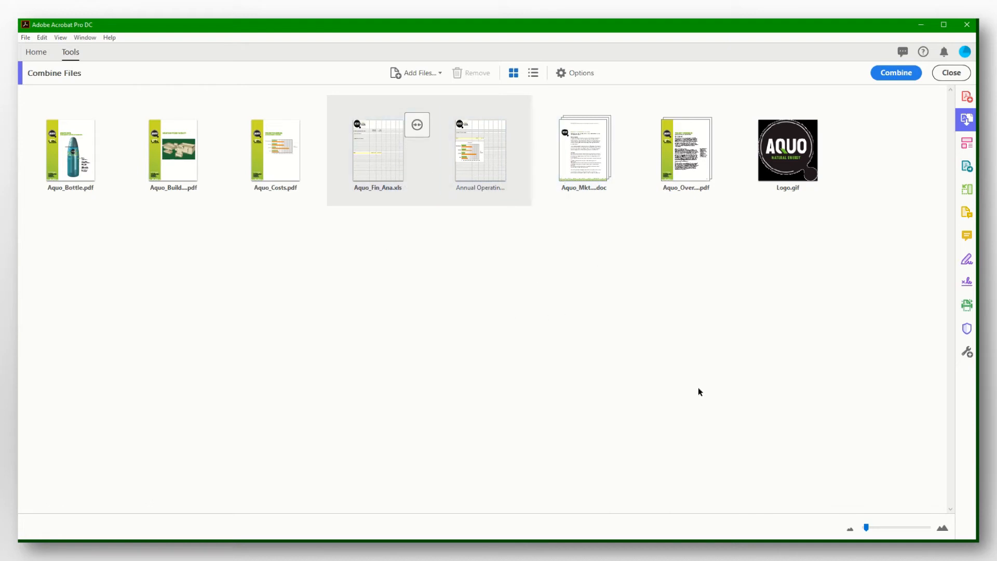
# Drag Logo.gif to the first position in the combine list.
pyautogui.click(789, 170)
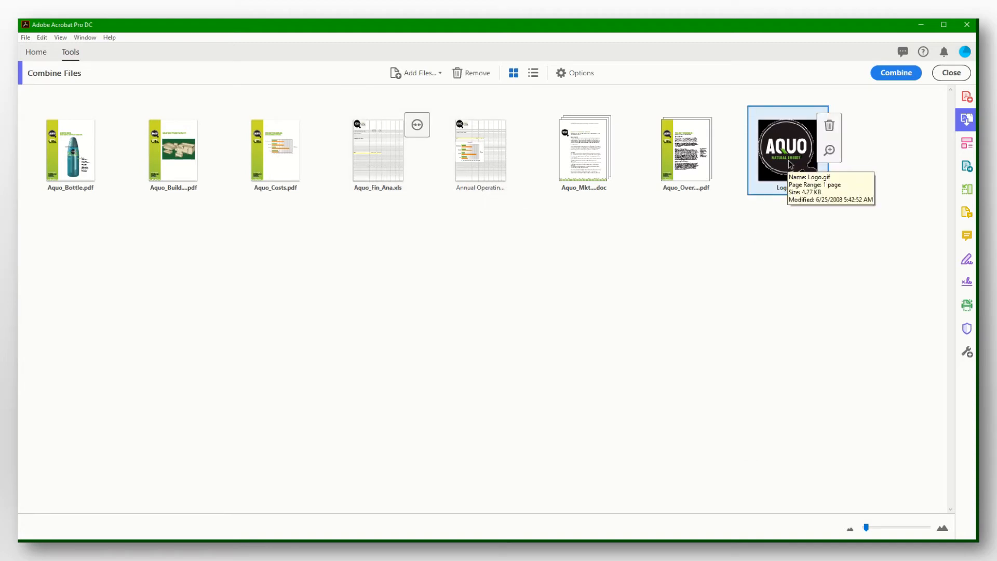
pyautogui.moveTo(790, 164); pyautogui.dragTo(53, 169)
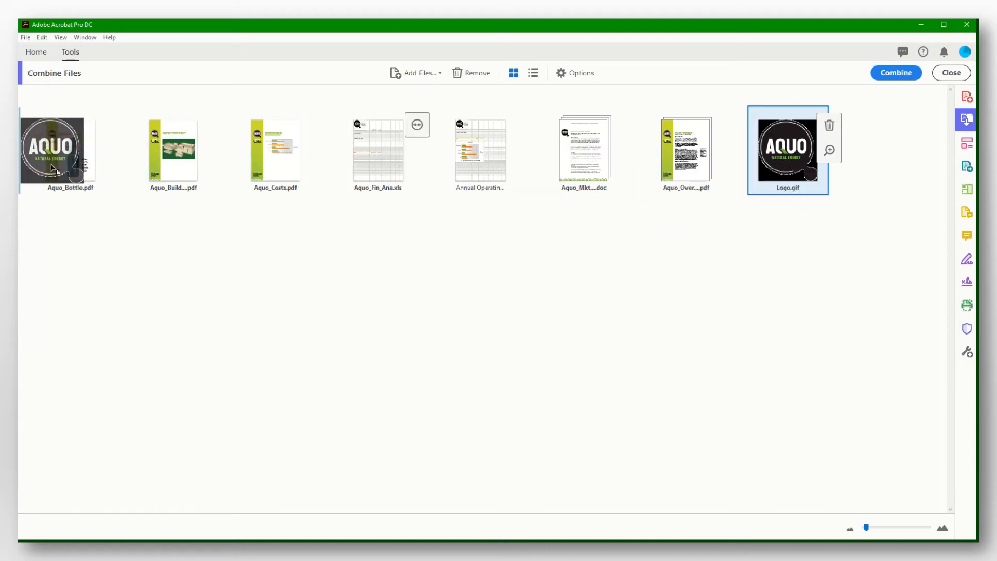
pyautogui.moveTo(54, 167); pyautogui.dragTo(55, 168)
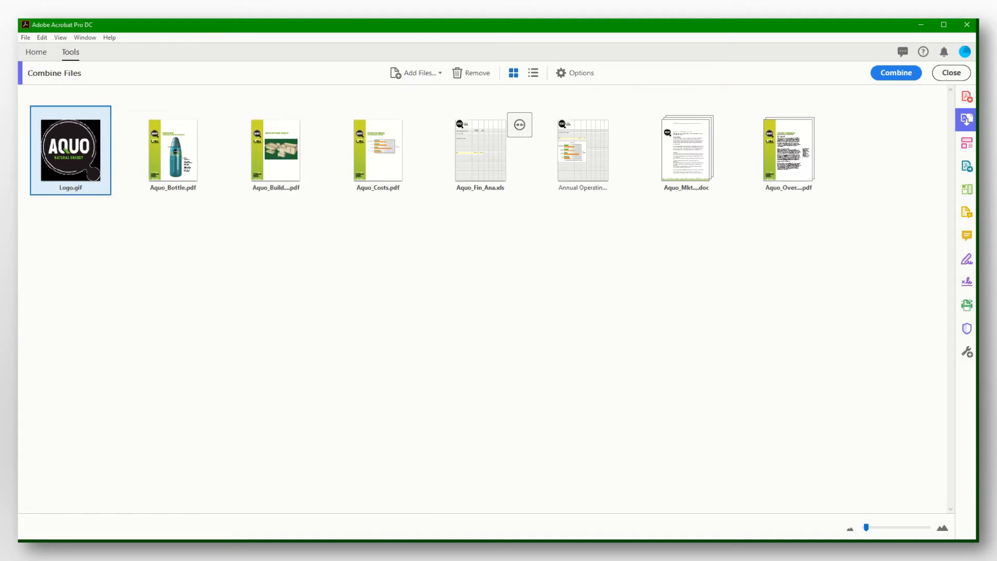
pyautogui.click(872, 305)
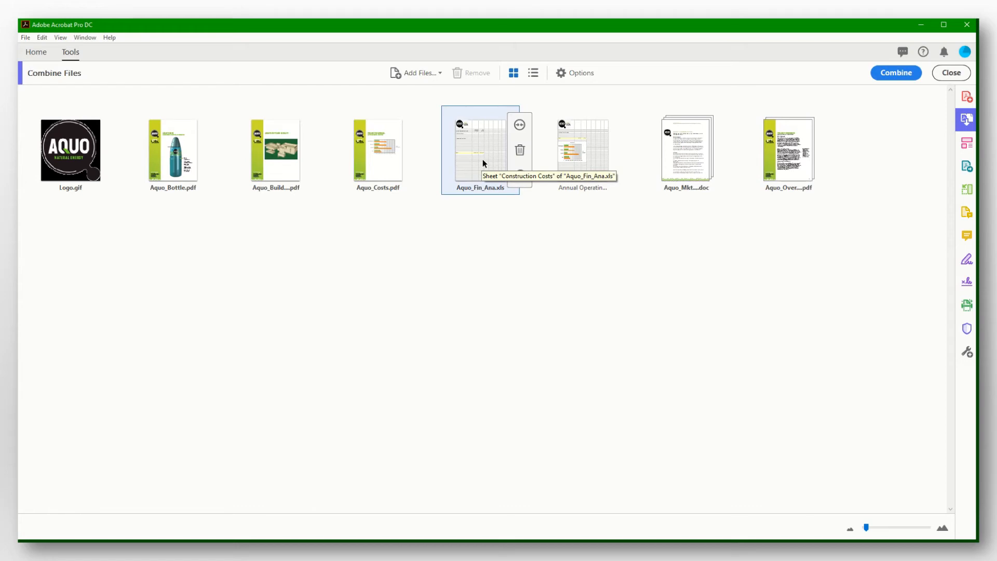
# Move Construction Costs after Aquo_Mkt.doc and Aquo_Overview.pdf right after Aquo_Bottle.pdf.
pyautogui.moveTo(482, 159); pyautogui.dragTo(740, 164)
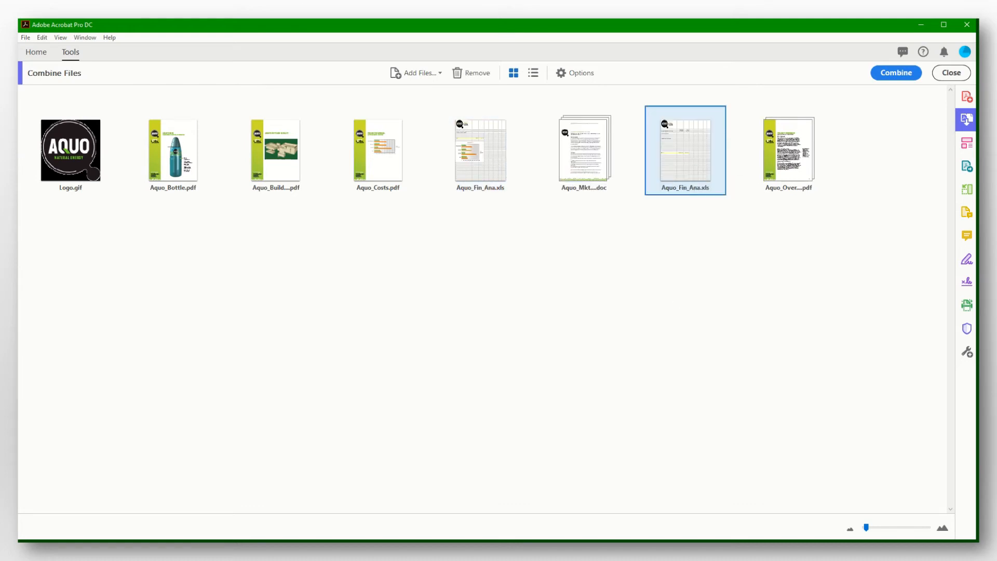
pyautogui.click(819, 391)
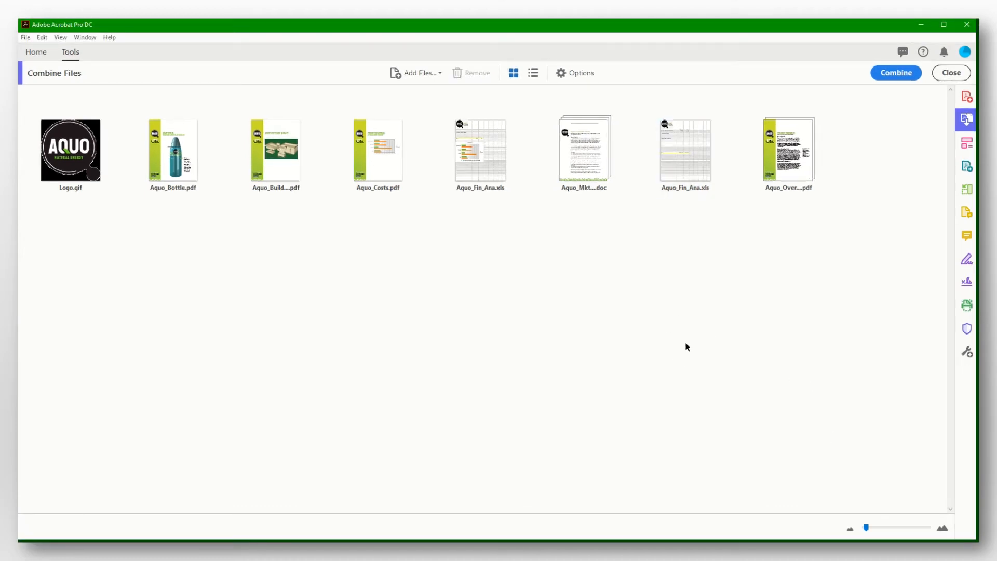
pyautogui.moveTo(799, 168)
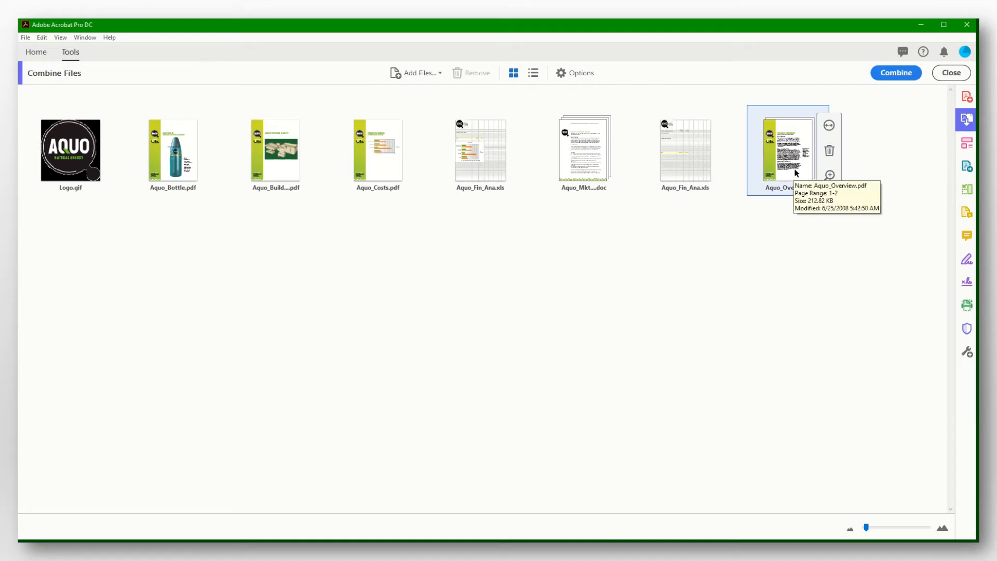
pyautogui.moveTo(796, 173); pyautogui.dragTo(238, 164)
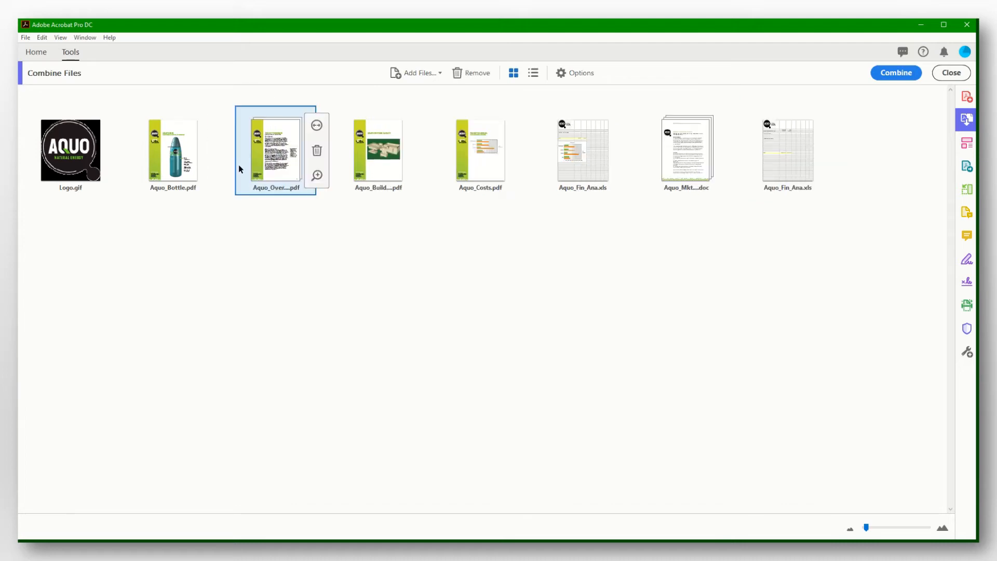
pyautogui.click(710, 272)
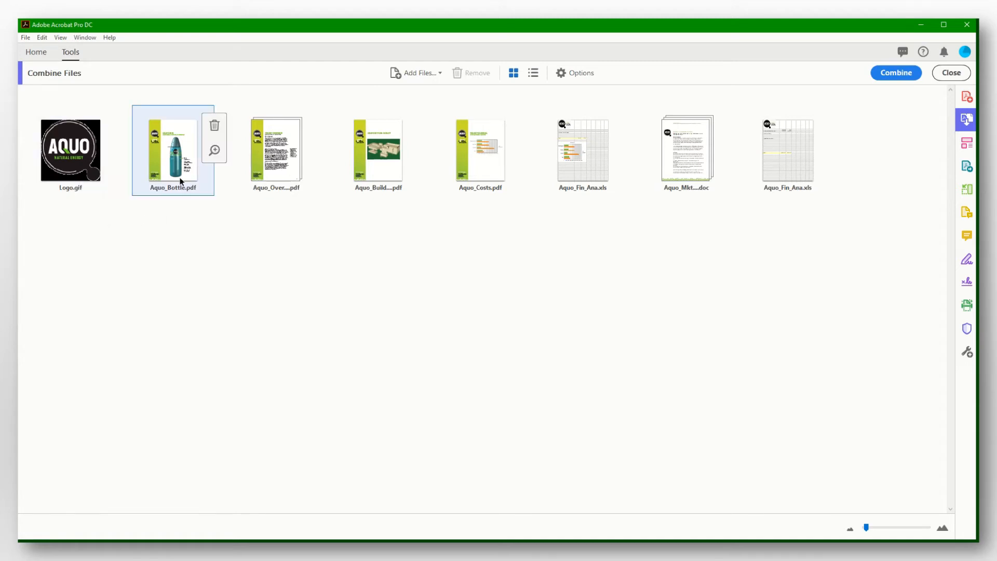
pyautogui.moveTo(277, 179)
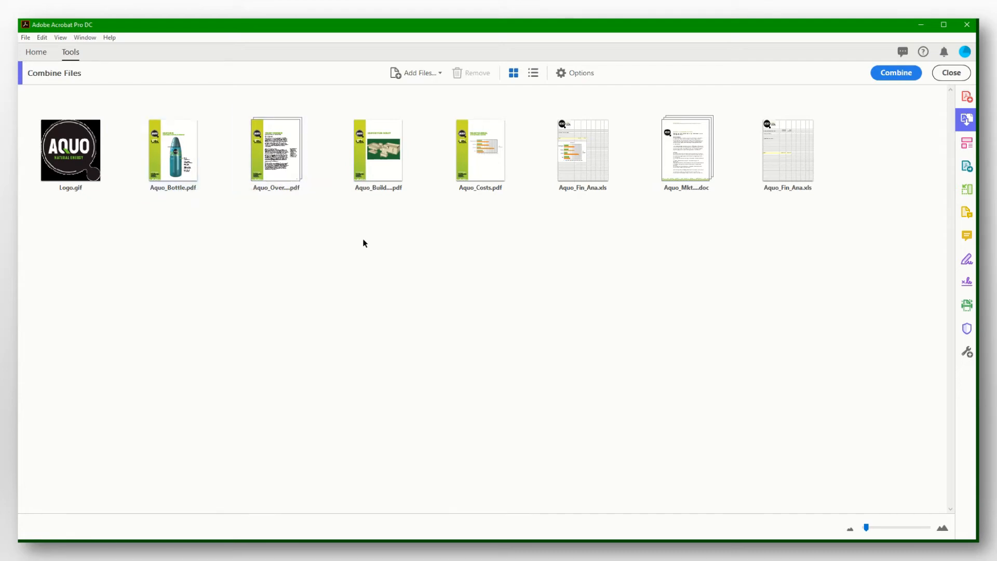
pyautogui.moveTo(383, 179)
pyautogui.moveTo(491, 179)
pyautogui.moveTo(593, 177)
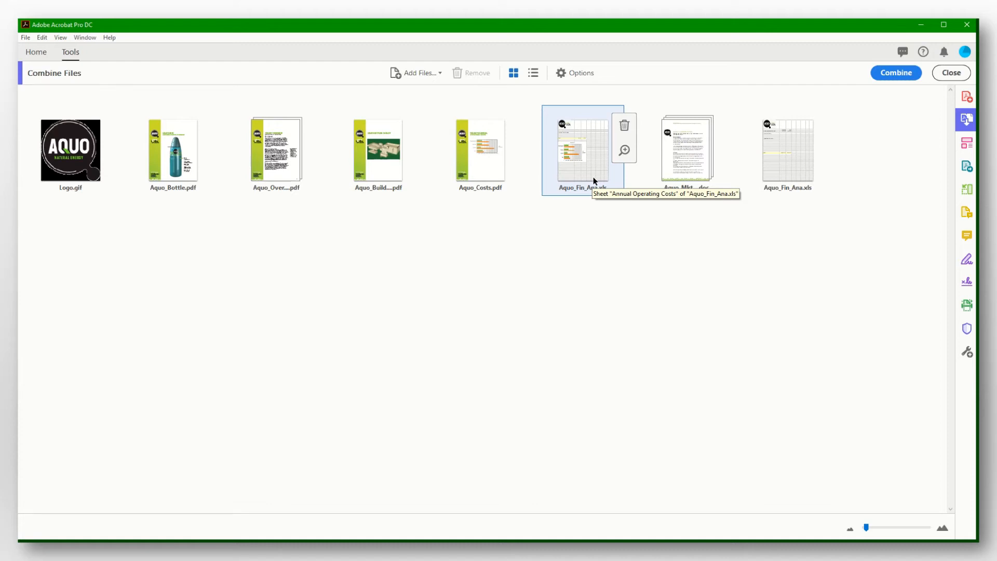
pyautogui.moveTo(686, 171)
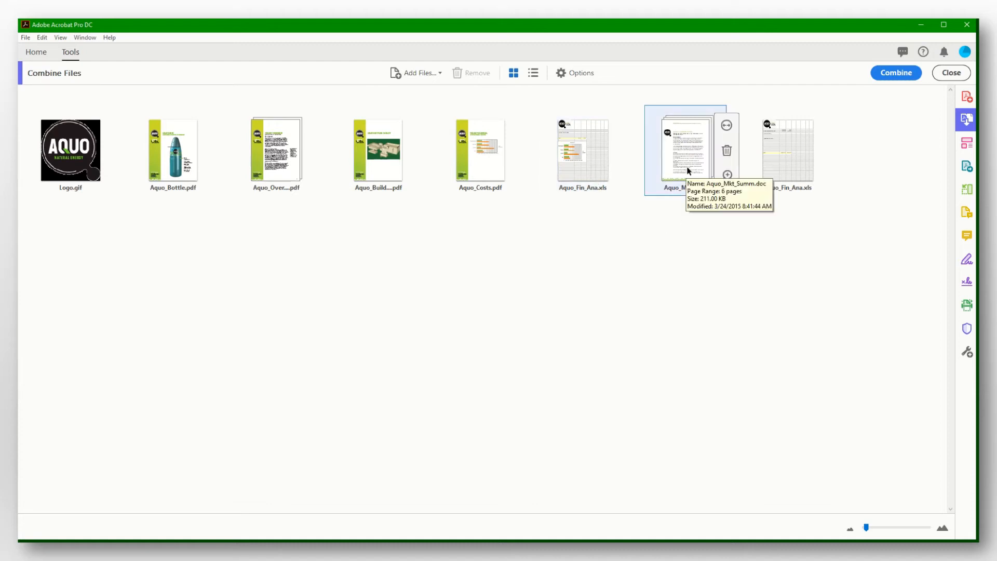
pyautogui.moveTo(787, 175)
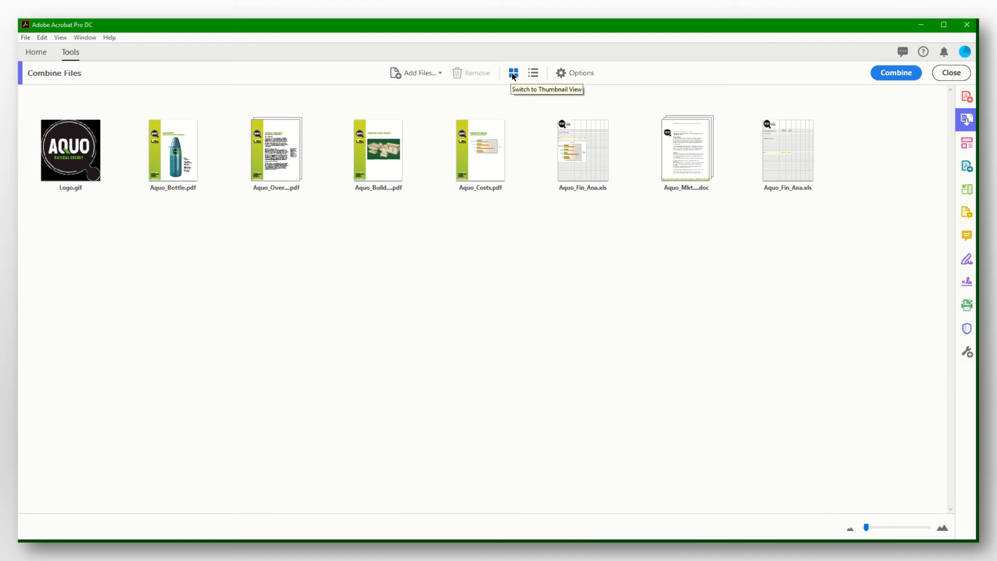
pyautogui.click(534, 74)
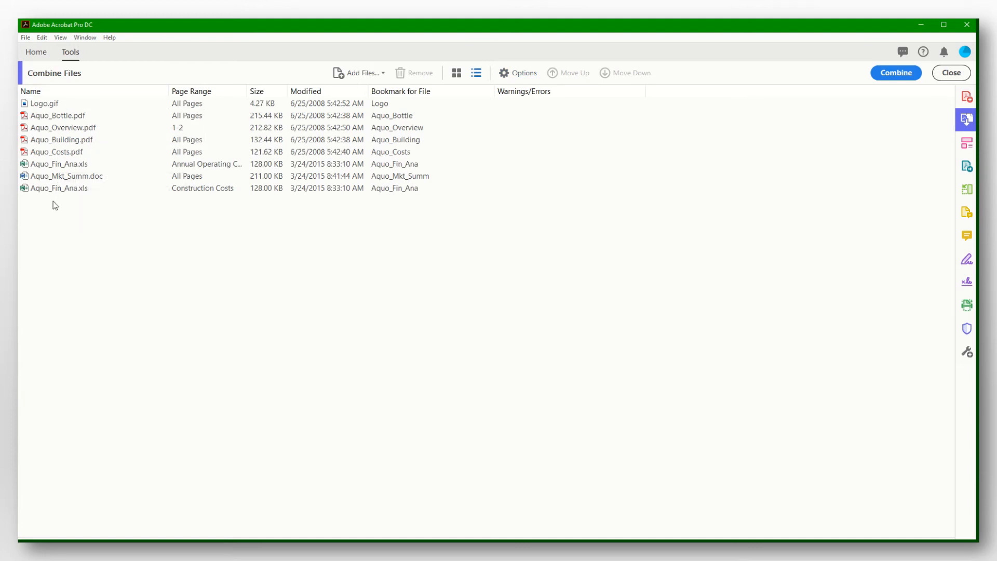
pyautogui.click(456, 73)
pyautogui.click(564, 76)
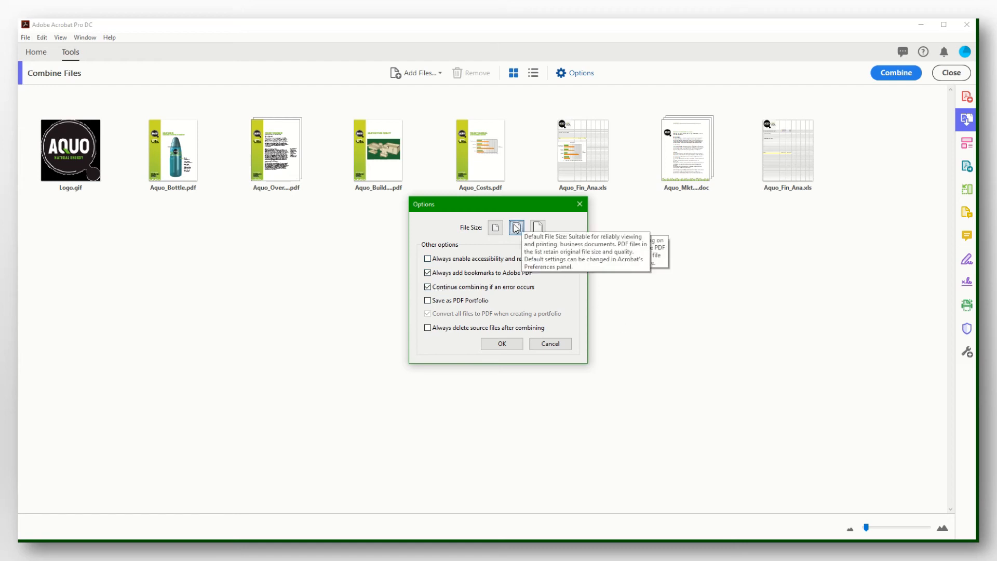
pyautogui.click(510, 344)
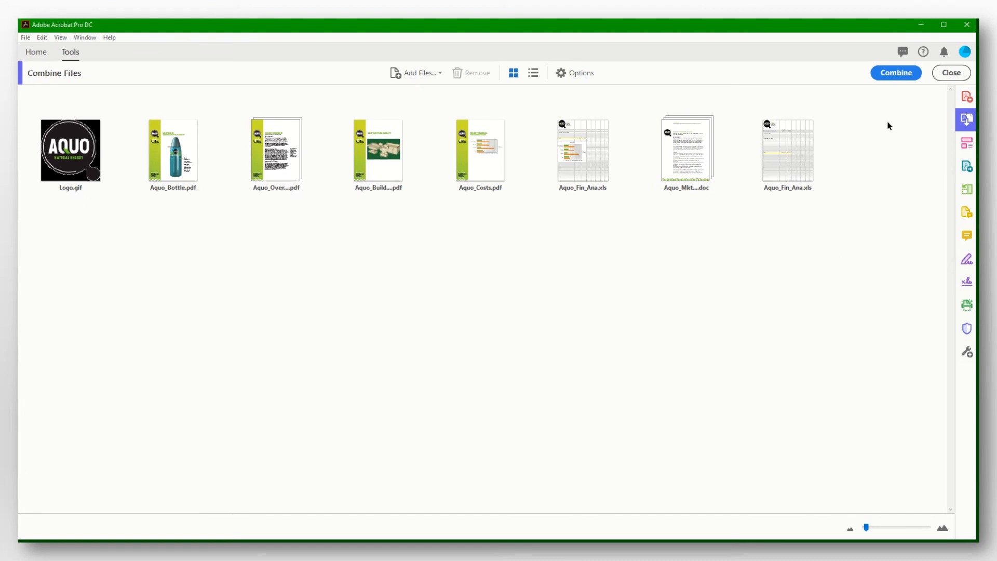
# Combine the eight listed files into Binder2.pdf.
pyautogui.click(893, 74)
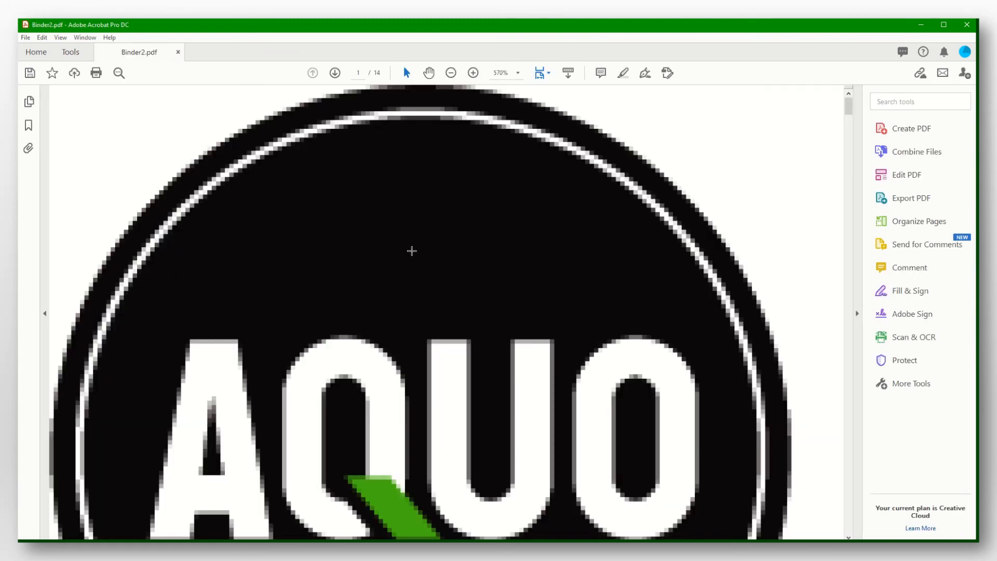
# View Binder2.pdf at 100%, scroll its 14 pages, and review each file's bookmark.
pyautogui.click(518, 73)
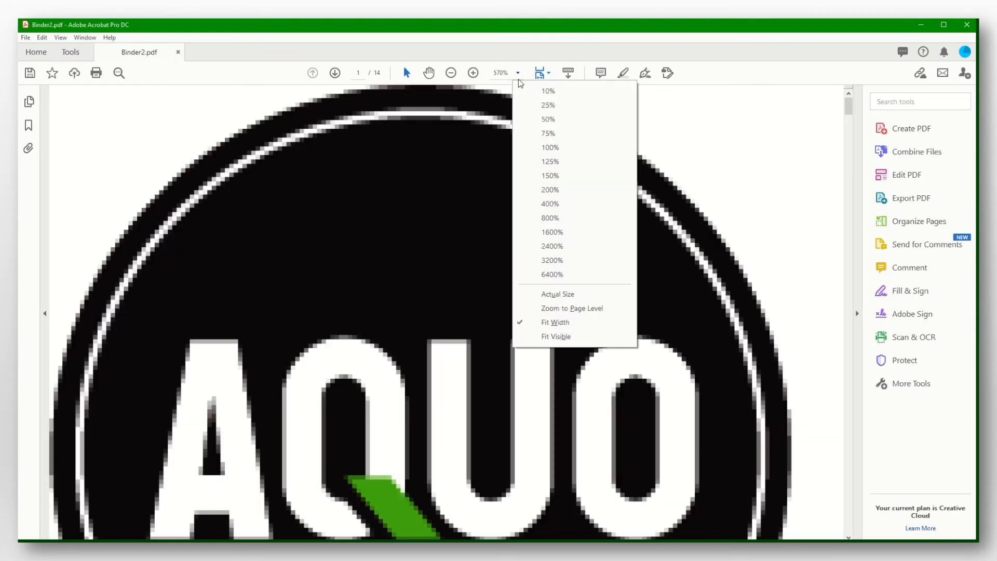
pyautogui.click(550, 148)
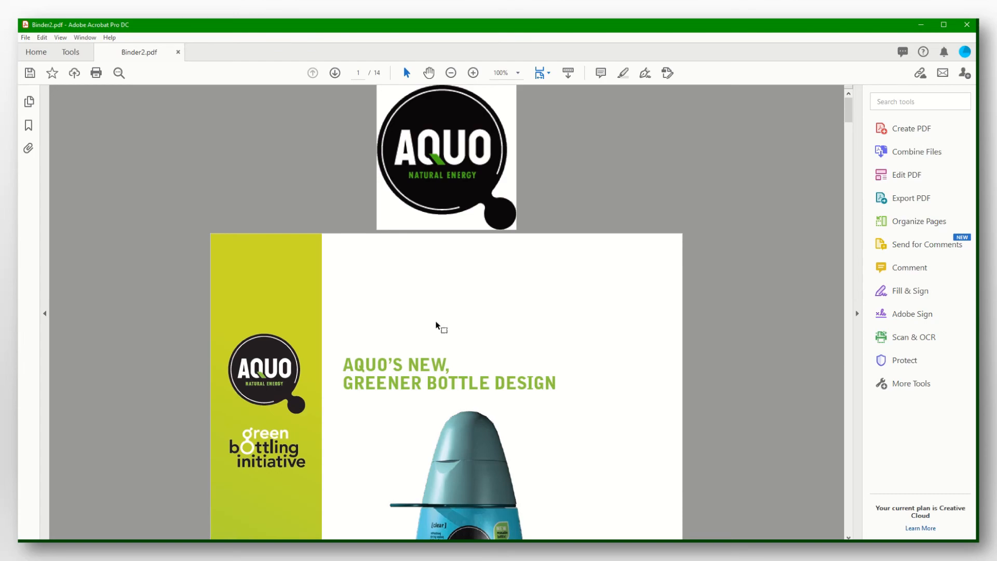
pyautogui.scroll(-20, 438, 326)
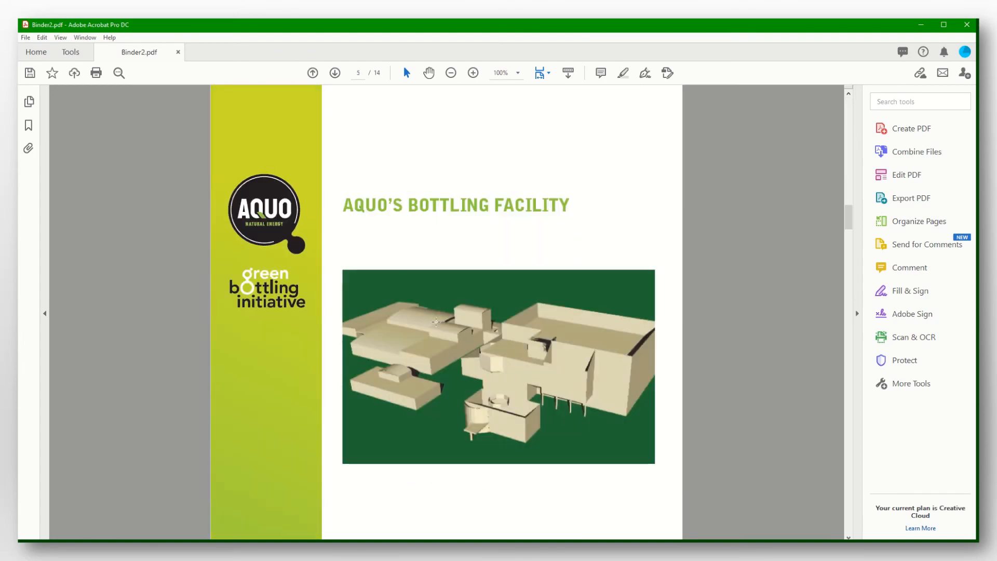
pyautogui.scroll(-20, 435, 322)
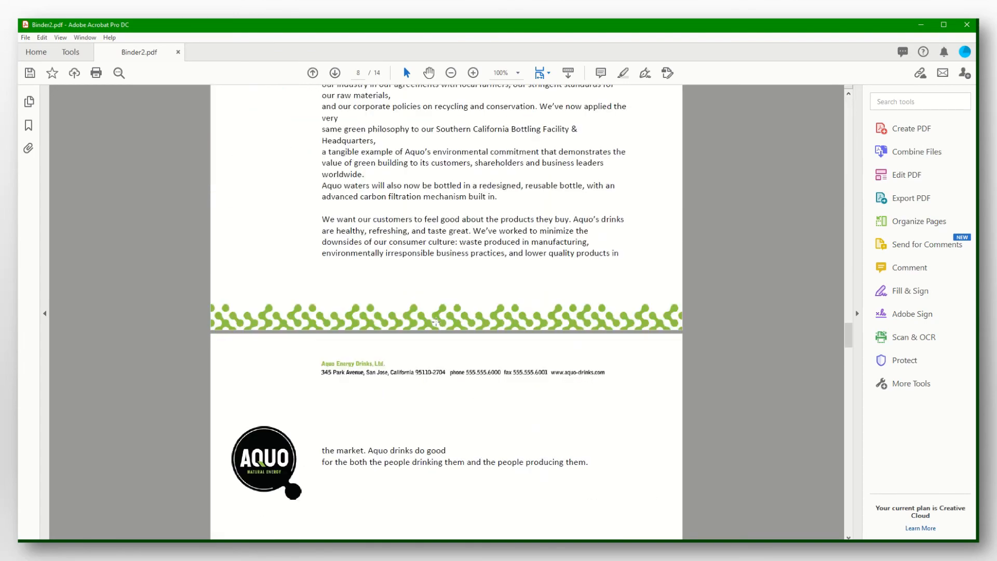
pyautogui.scroll(-20, 436, 321)
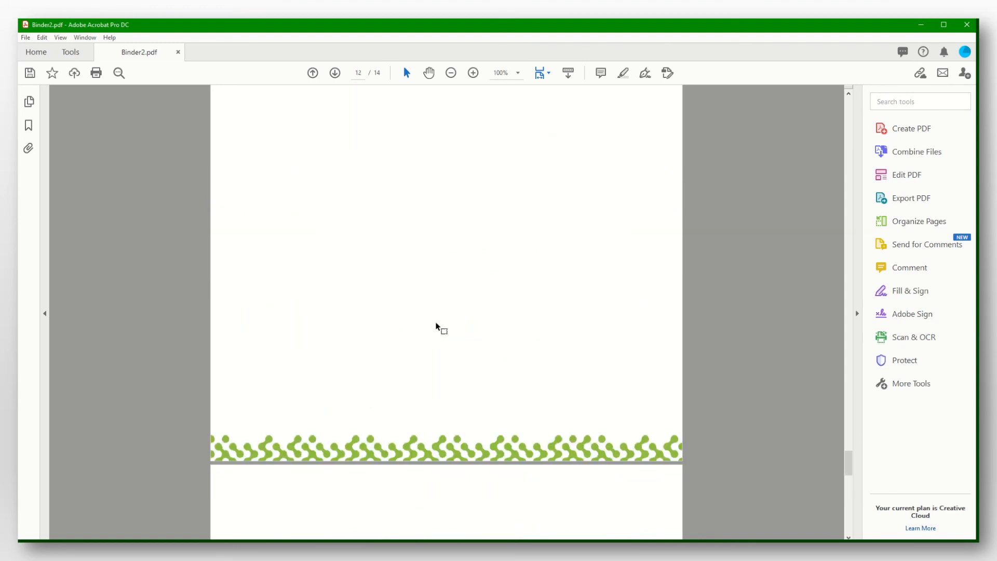
pyautogui.scroll(20, 438, 326)
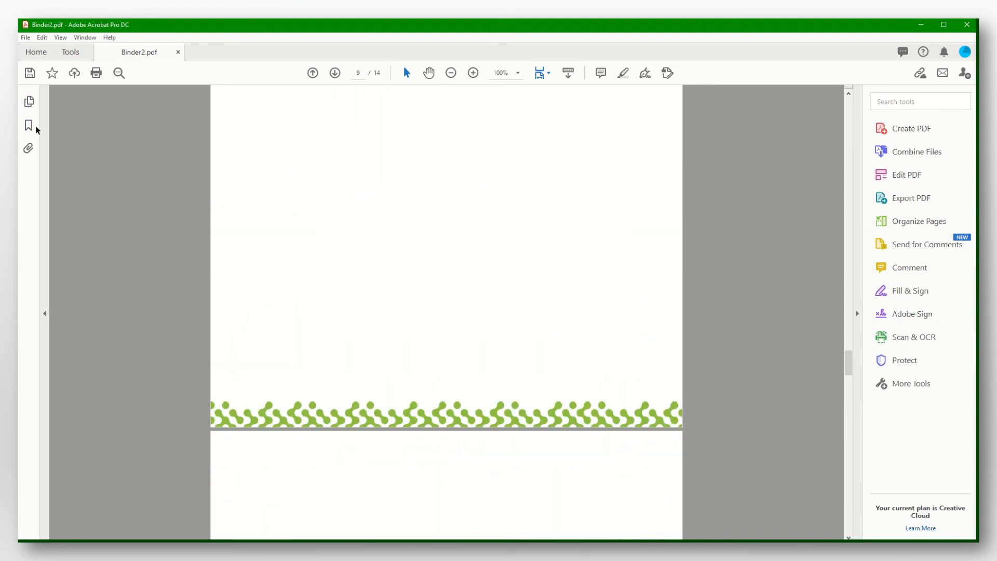
pyautogui.click(29, 127)
pyautogui.scroll(-3, 123, 252)
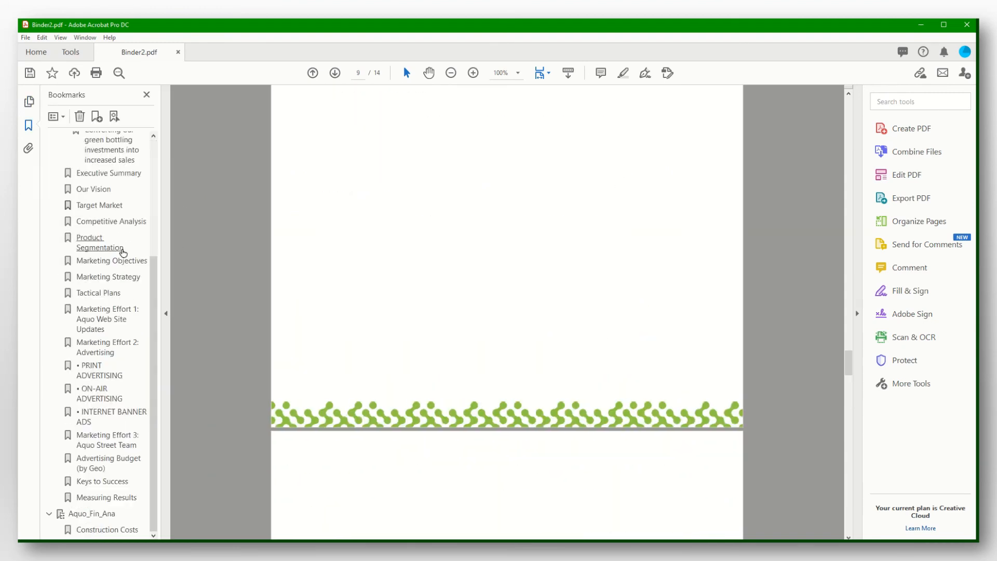
pyautogui.scroll(5, 123, 257)
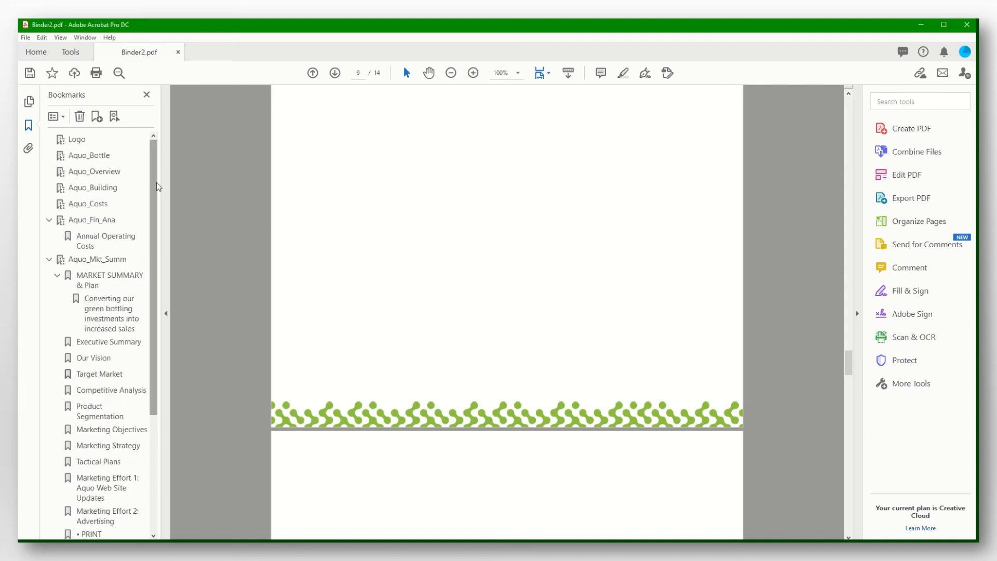
pyautogui.moveTo(154, 191); pyautogui.dragTo(160, 137)
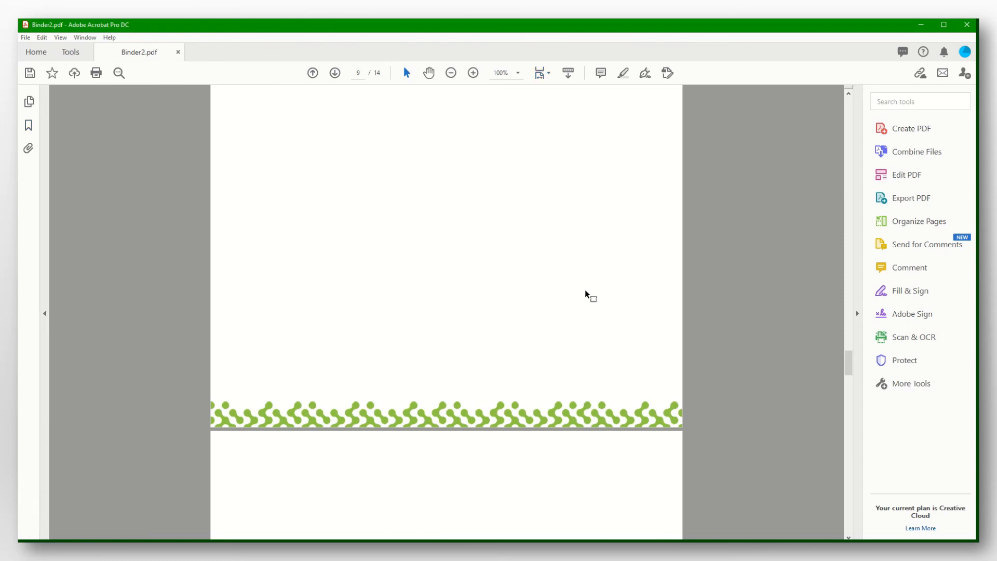
pyautogui.scroll(10, 577, 299)
pyautogui.moveTo(851, 321); pyautogui.dragTo(849, 114)
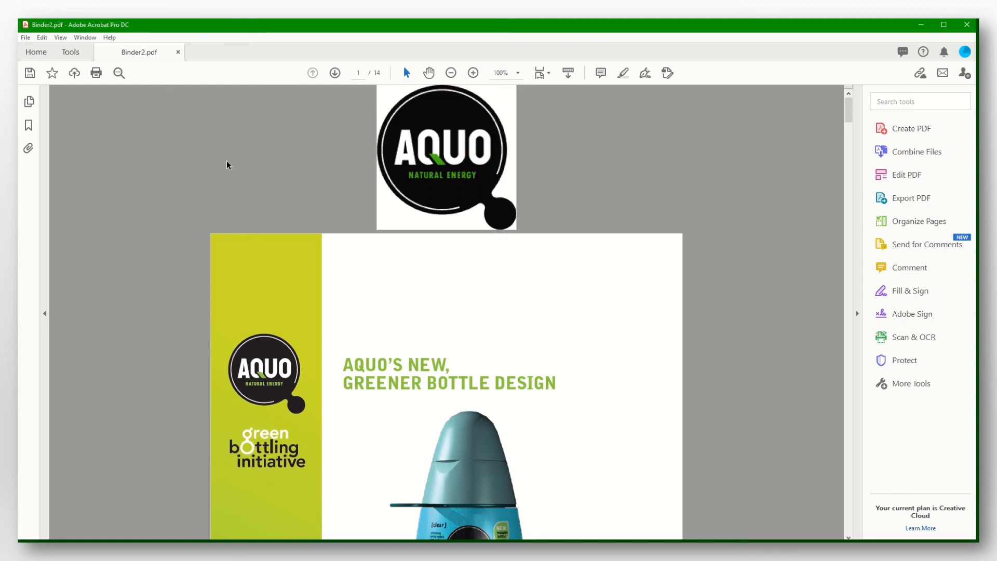
# Save As into Downloads, pasting the student's name followed by ' - Lab 6' as filename.
pyautogui.click(25, 38)
pyautogui.click(72, 115)
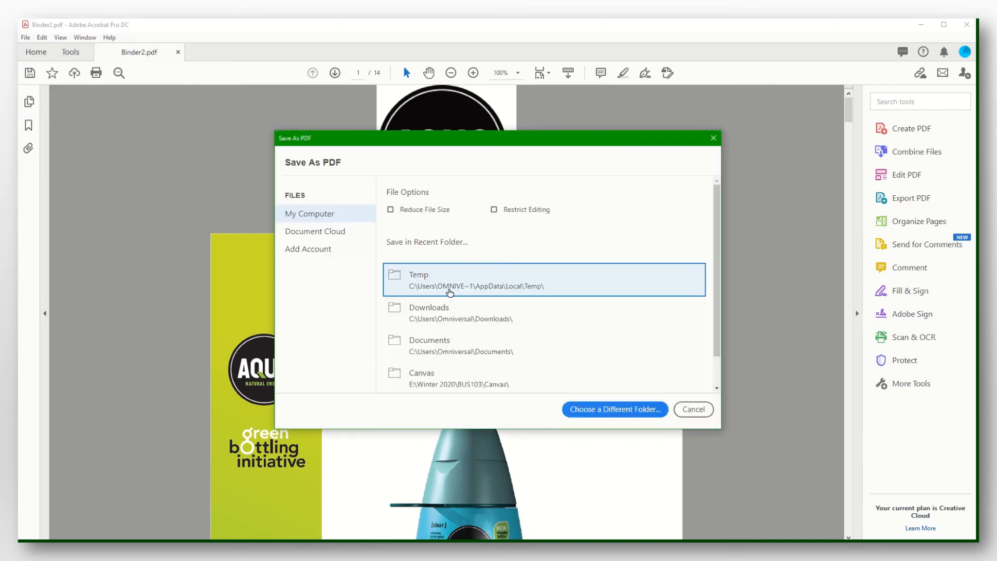
pyautogui.click(480, 317)
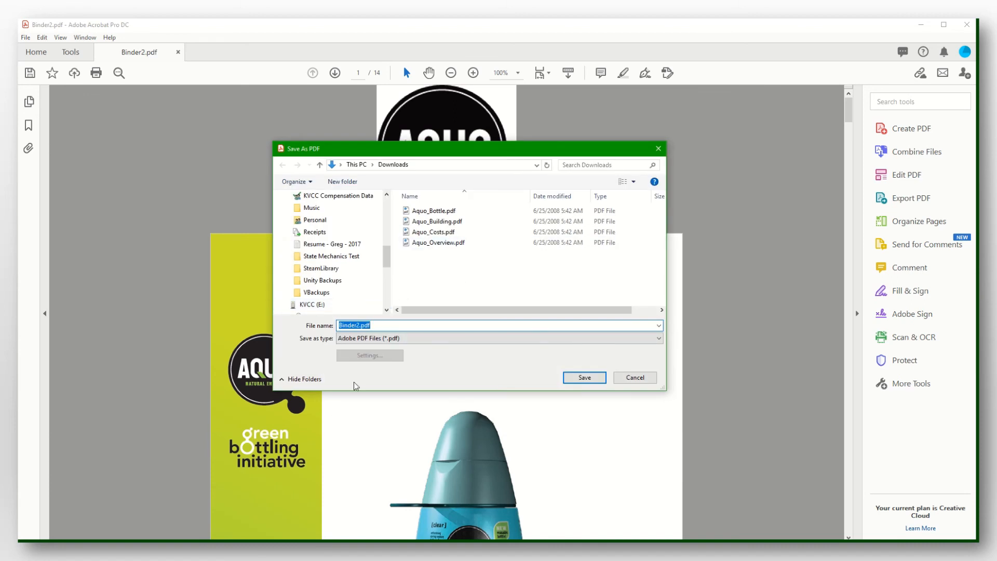
pyautogui.click(583, 378)
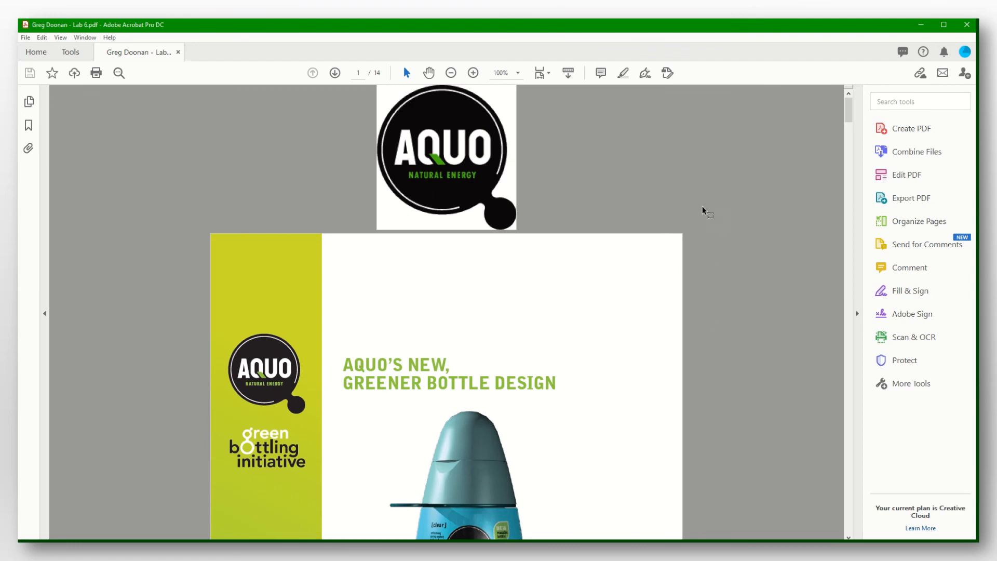
# Close the Lab 6 PDF and advance the slideshow to the final slide.
pyautogui.click(179, 53)
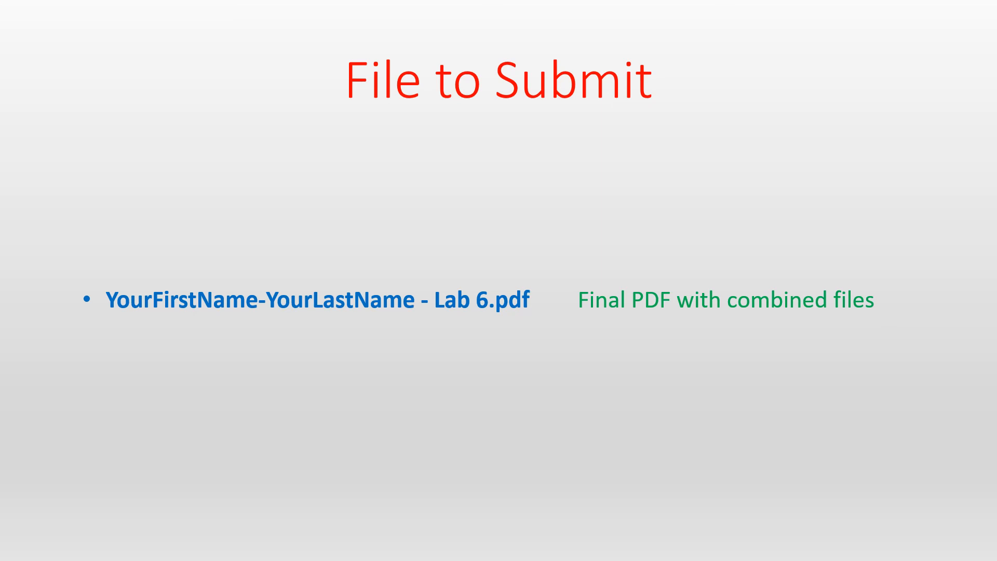
pyautogui.press('Right')
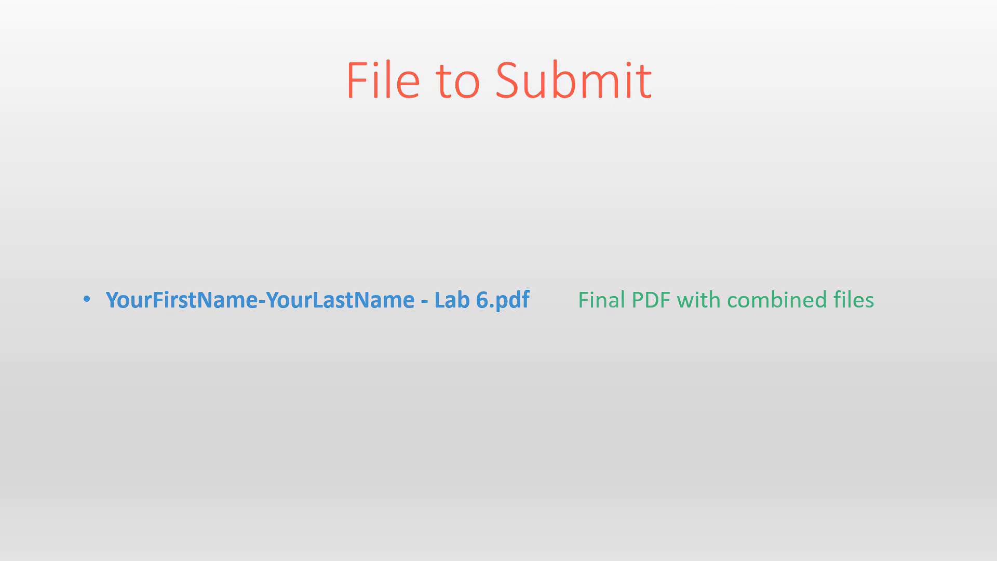